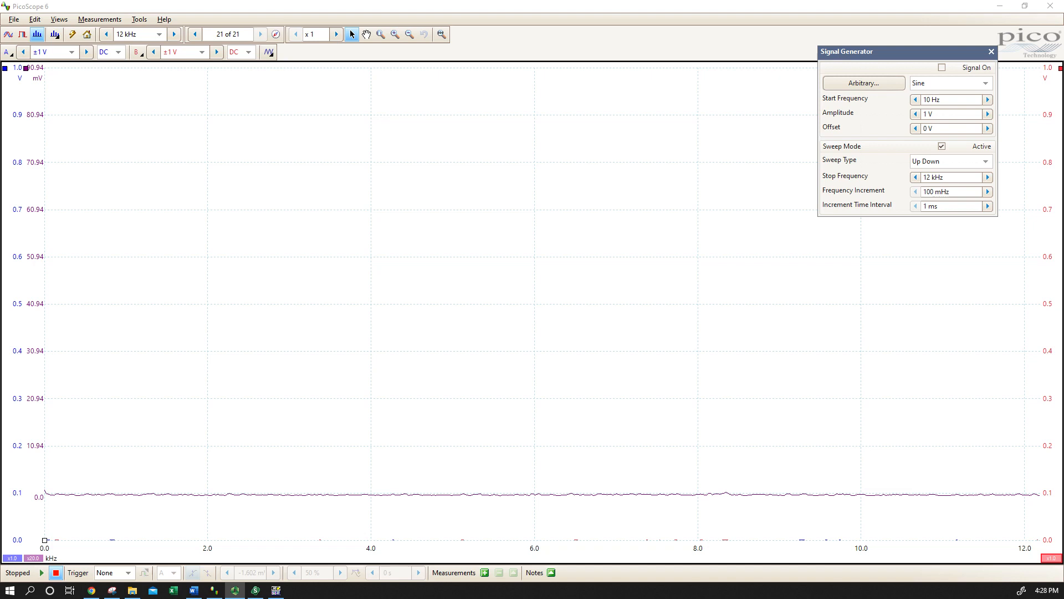
Bring up the snipped RL circuit schematic over the plot to examine it, and move it out of the way
key("alt+Tab")
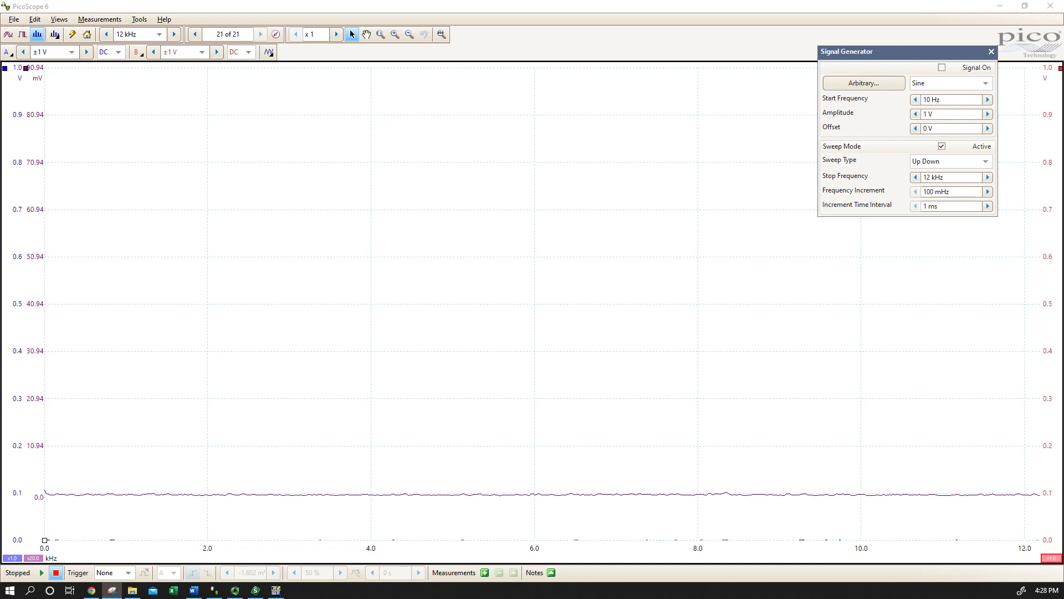
left_click_drag(1063, 433, 442, 134)
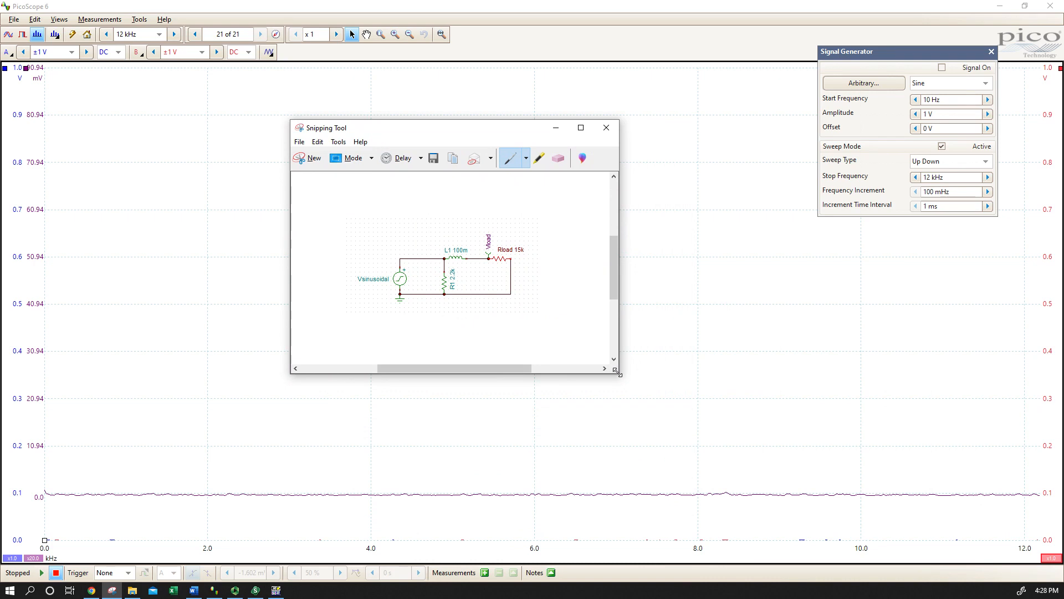
mouse_move(616, 371)
left_mouse_down()
mouse_move(644, 405)
mouse_move(721, 433)
mouse_move(644, 405)
mouse_move(604, 371)
left_mouse_up()
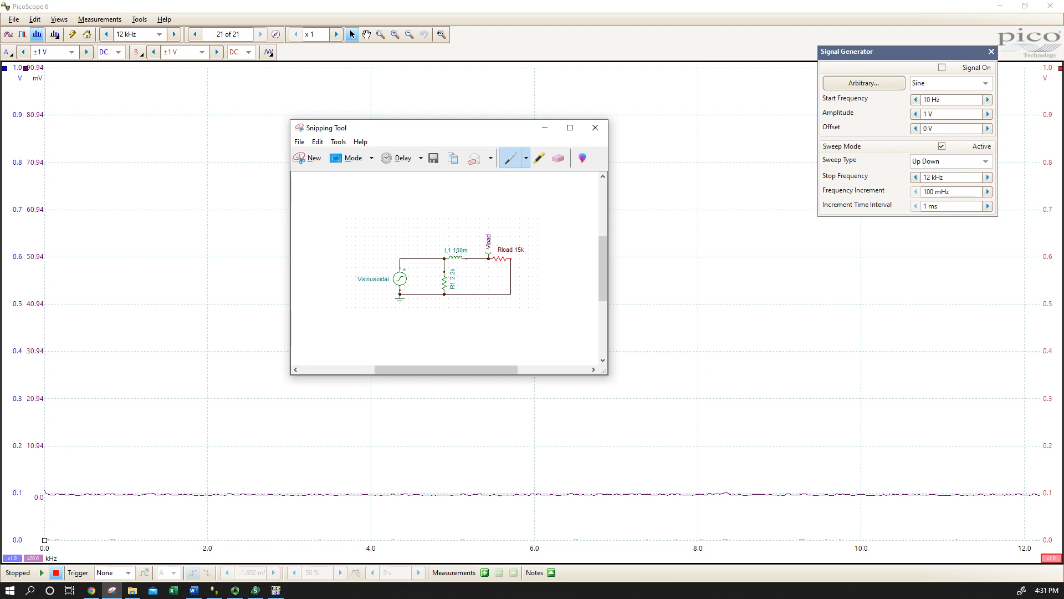
left_click_drag(490, 134, 1063, 533)
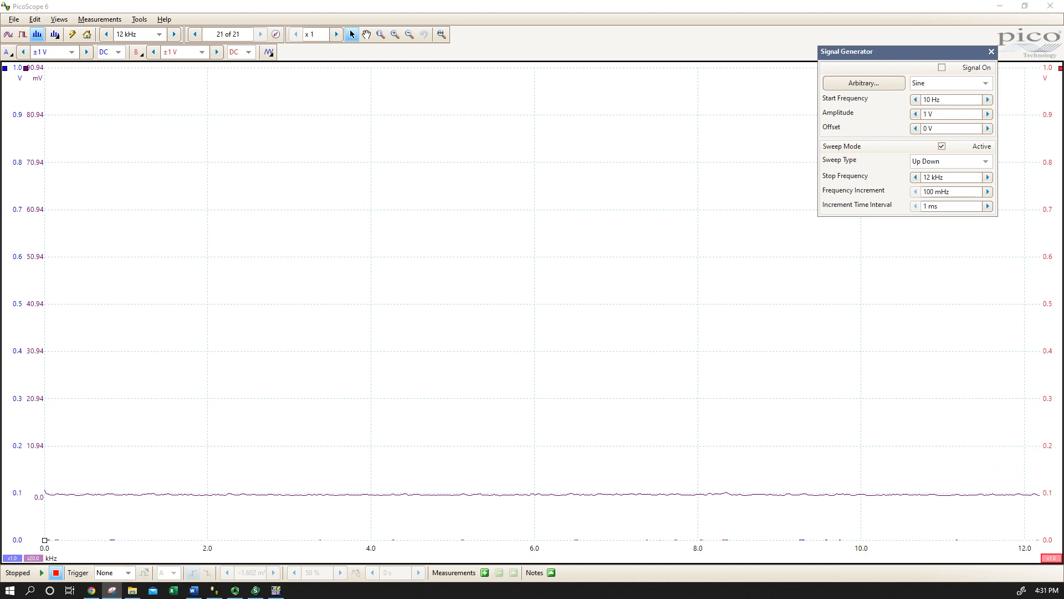
left_click_drag(1063, 422, 565, 158)
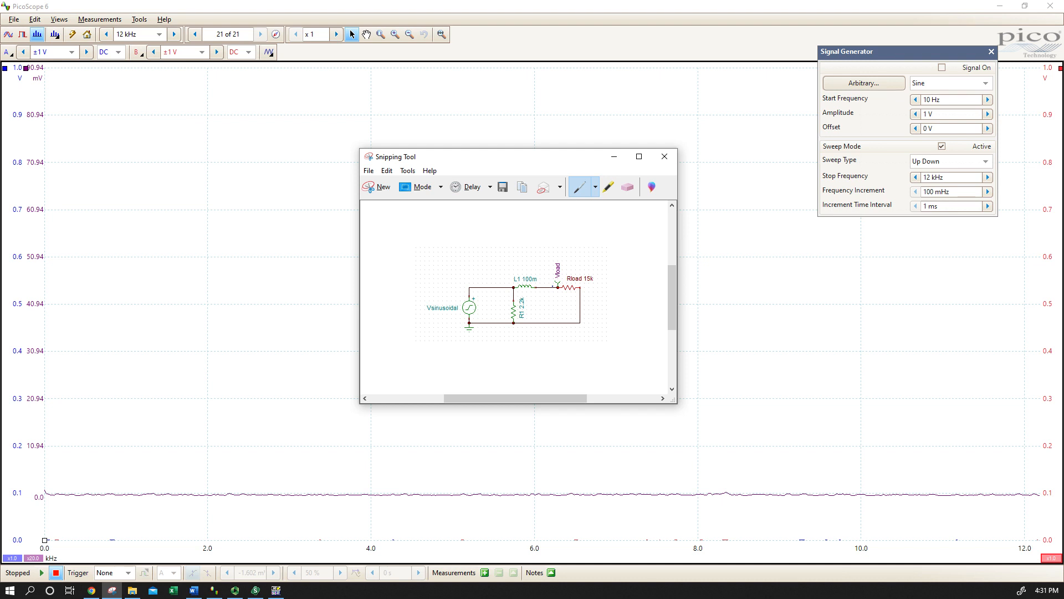
left_click_drag(556, 161, 1063, 388)
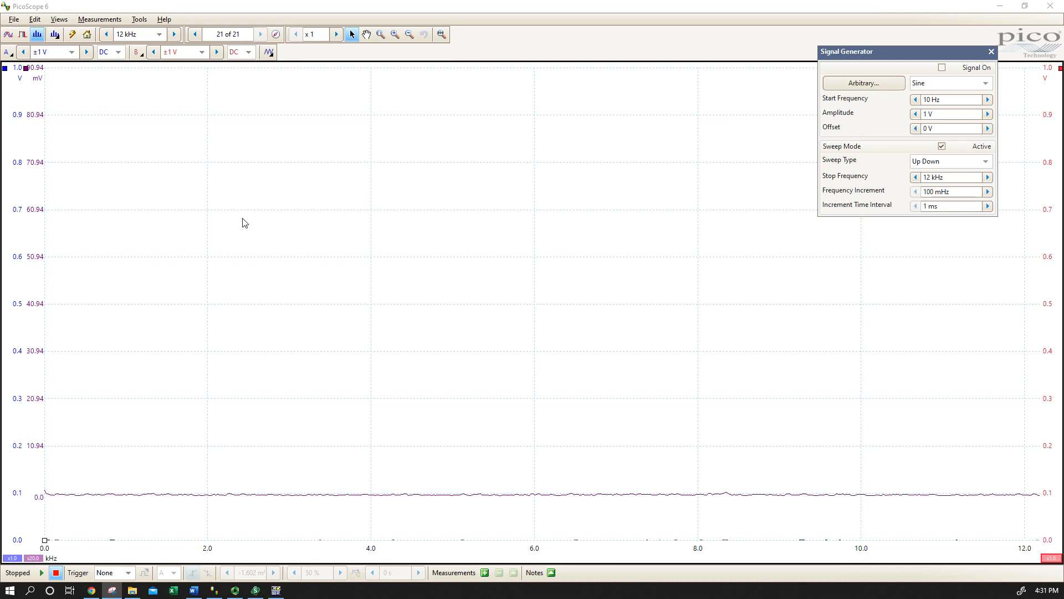
Check the A - B math channel setting and the spectrum options for display mode and linear scale
left_click(139, 22)
left_click(168, 43)
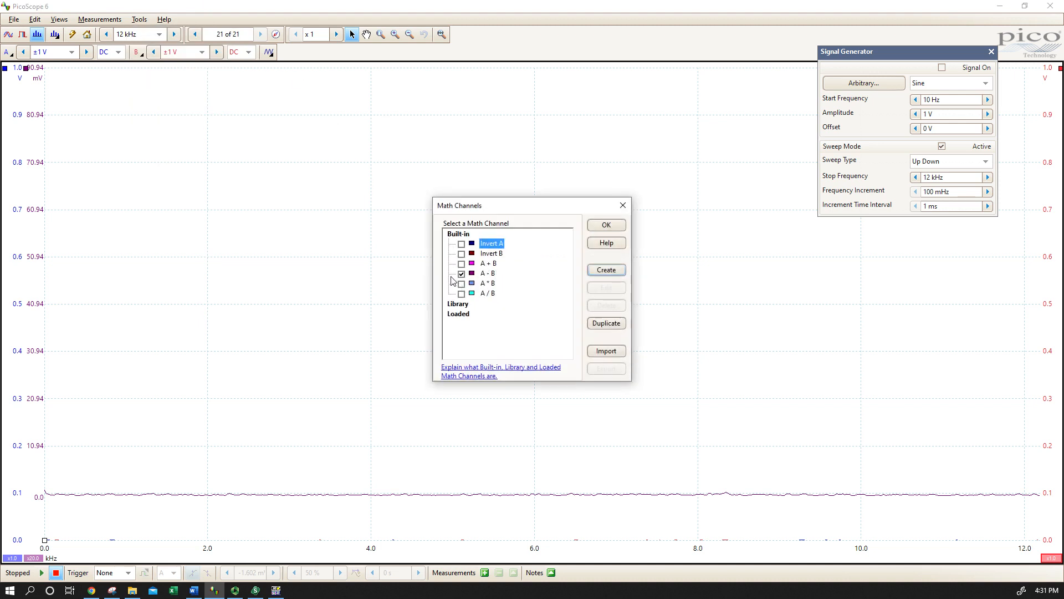
left_click(462, 274)
left_click(603, 224)
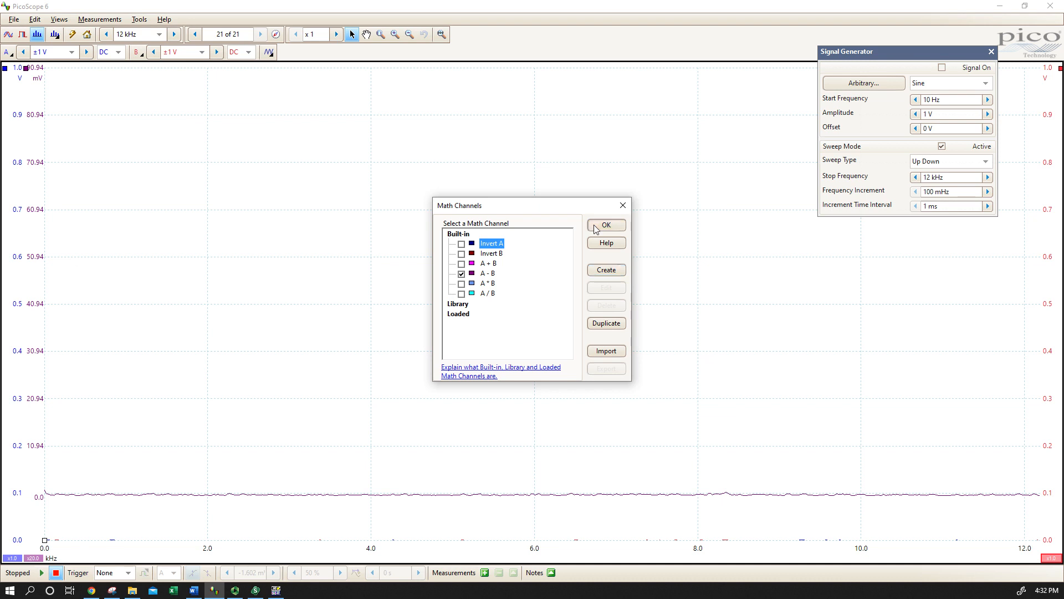
left_click(55, 34)
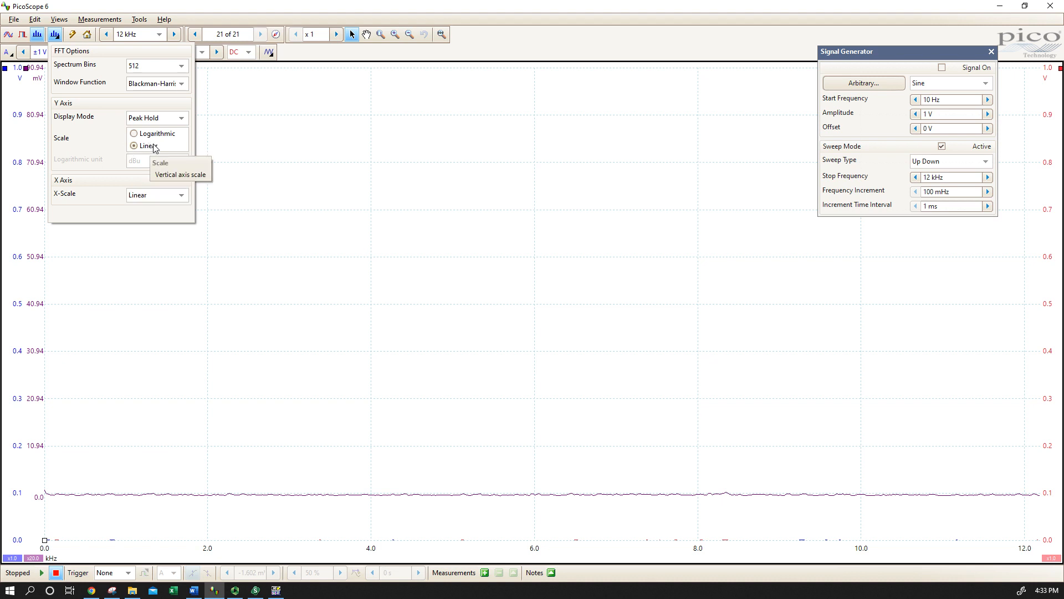
left_click(249, 113)
Reposition the signal generator window, start the spectrum capture and turn on the sine sweep output
left_click_drag(950, 48, 786, 45)
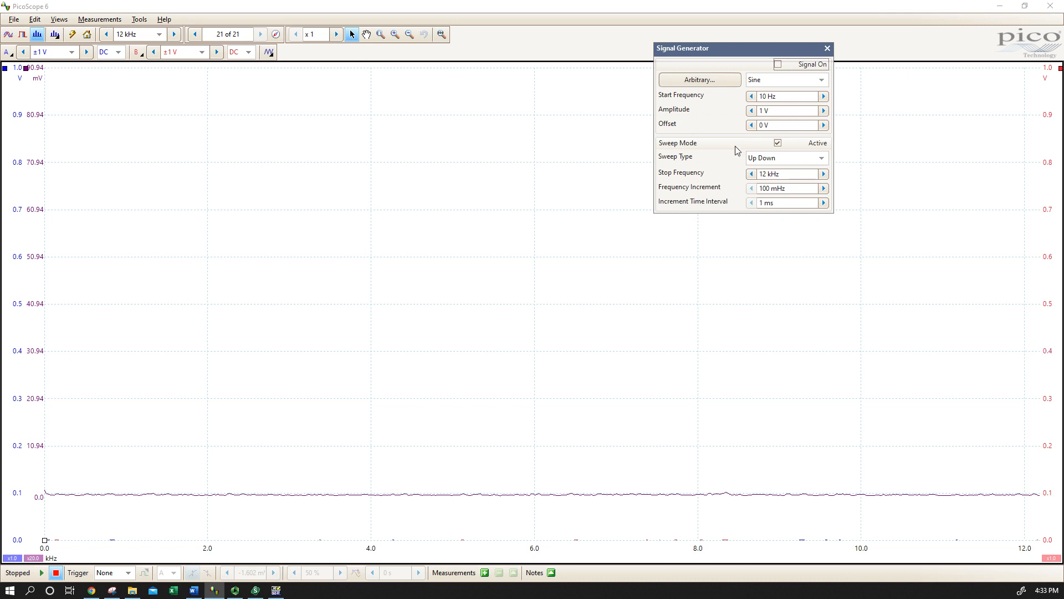
left_click_drag(740, 48, 915, 79)
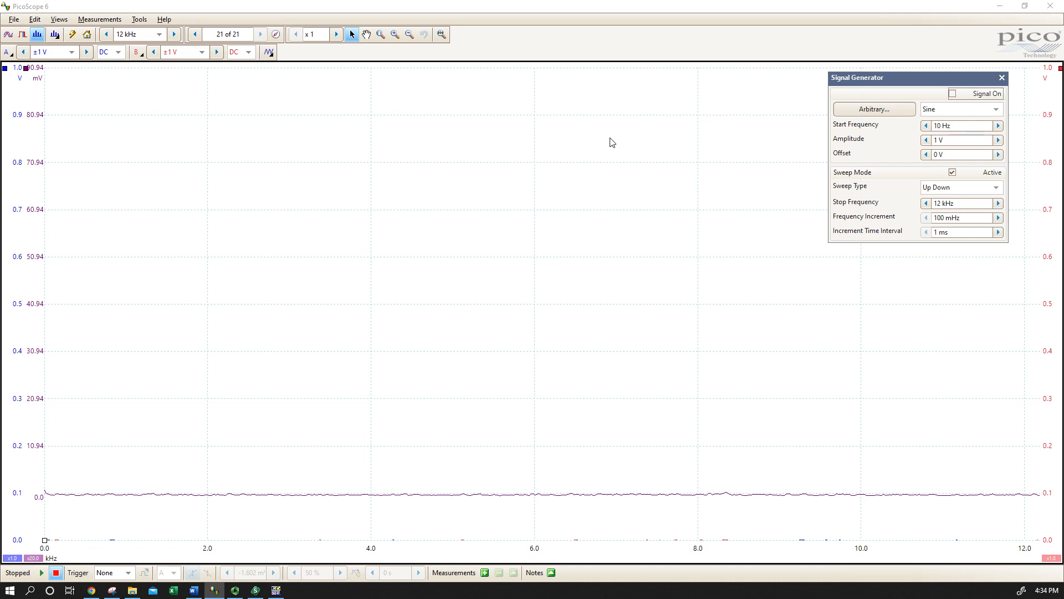
left_click(42, 573)
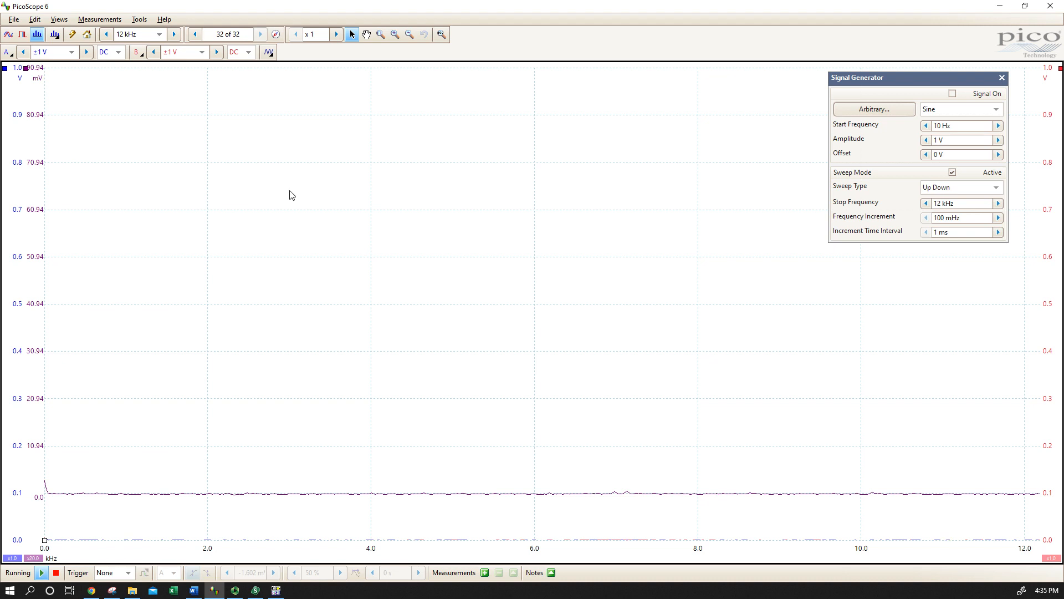
left_click(953, 95)
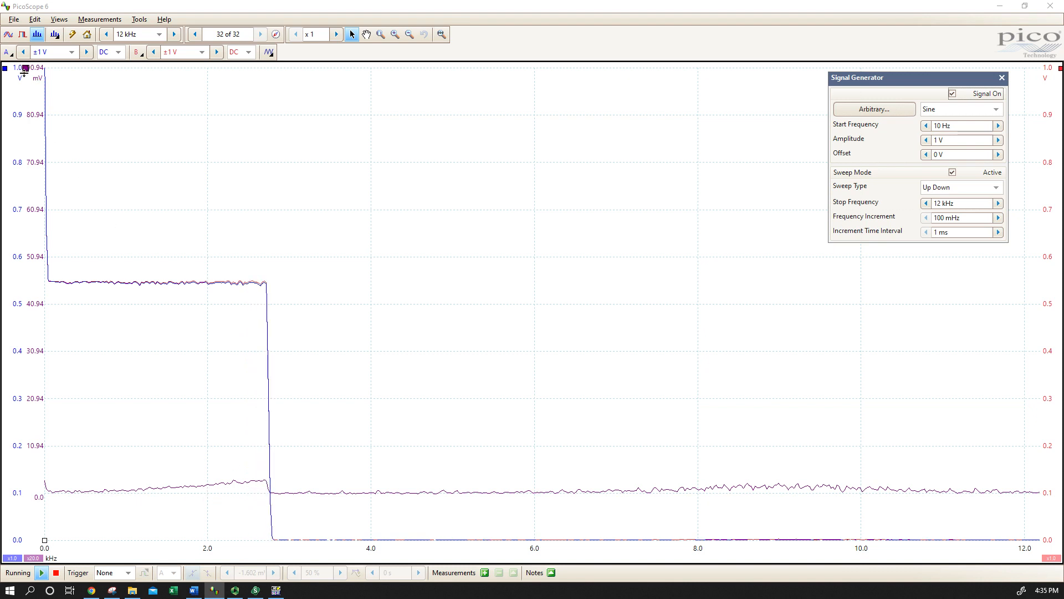
Place a horizontal ruler at about 4.2 mV on the A - B math channel and switch off the signal generator
left_click_drag(25, 68, 14, 477)
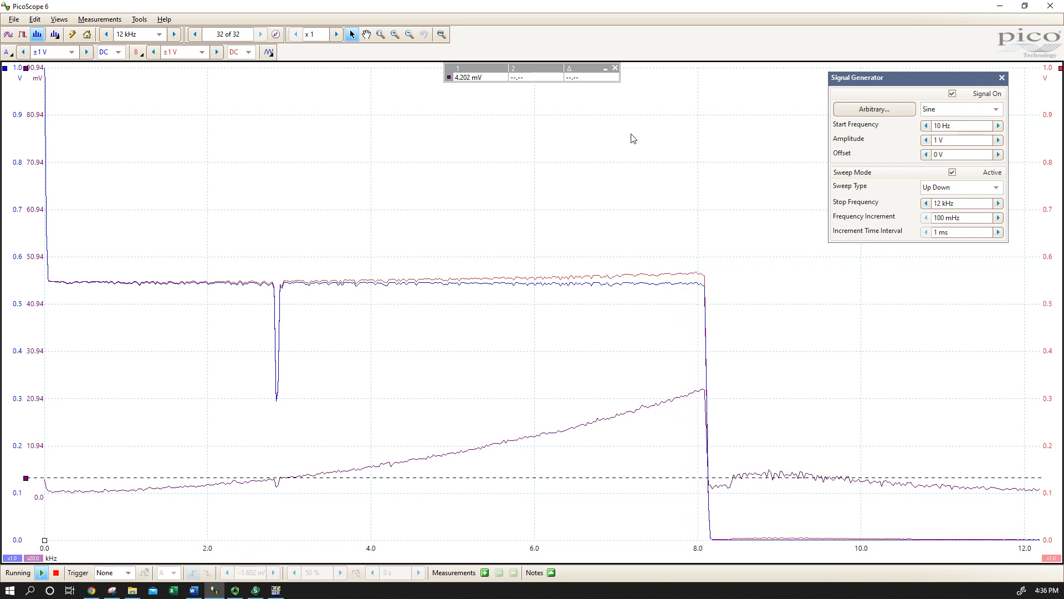
left_click(958, 95)
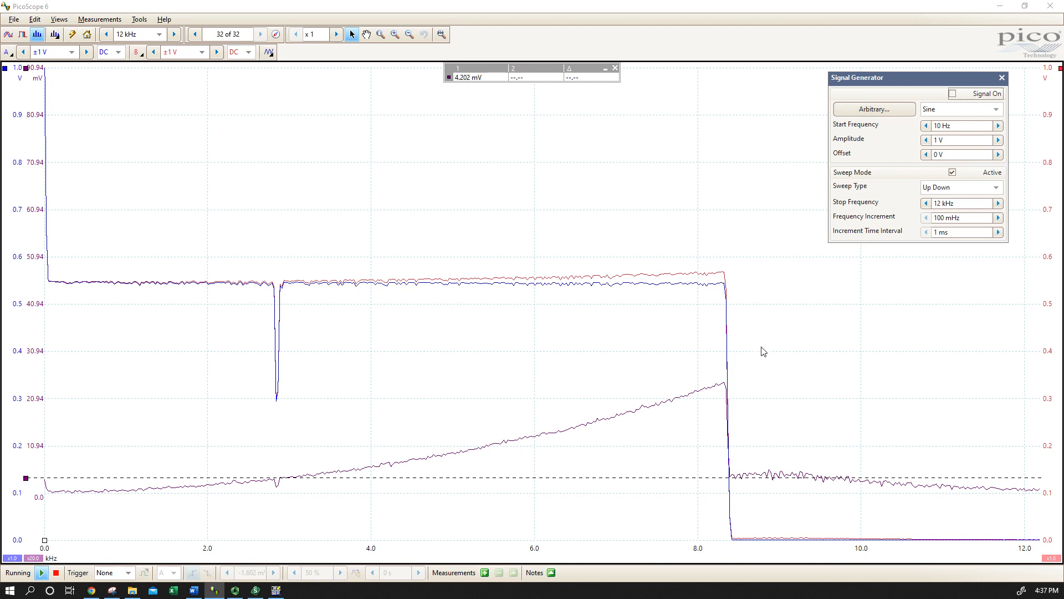
Review the RL and RC circuit schematics in the Snipping Tool over the plot, and minimize its window
left_click_drag(1063, 382, 445, 129)
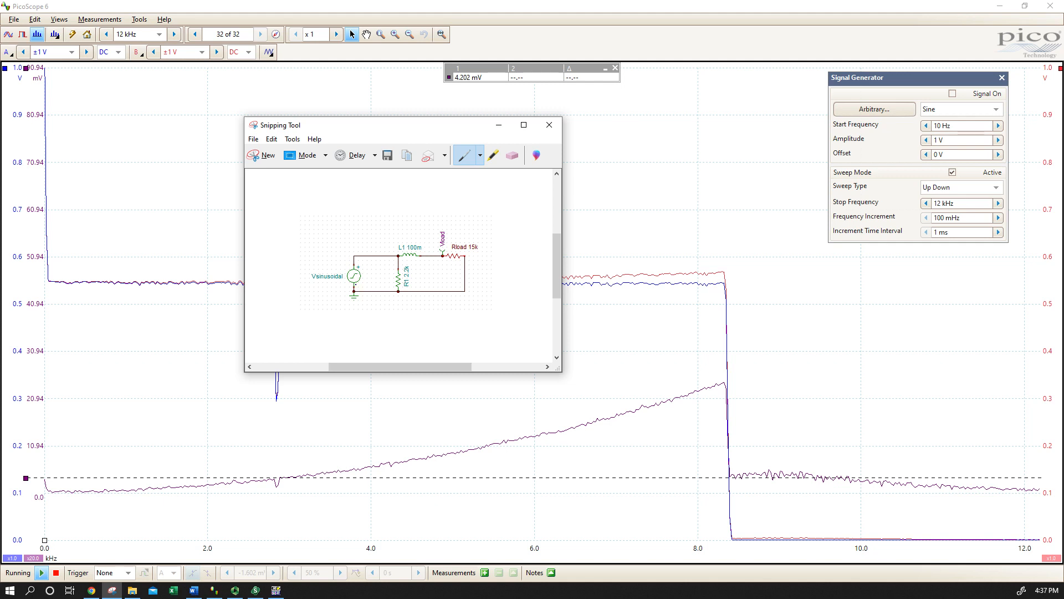
left_click_drag(394, 125, 1063, 233)
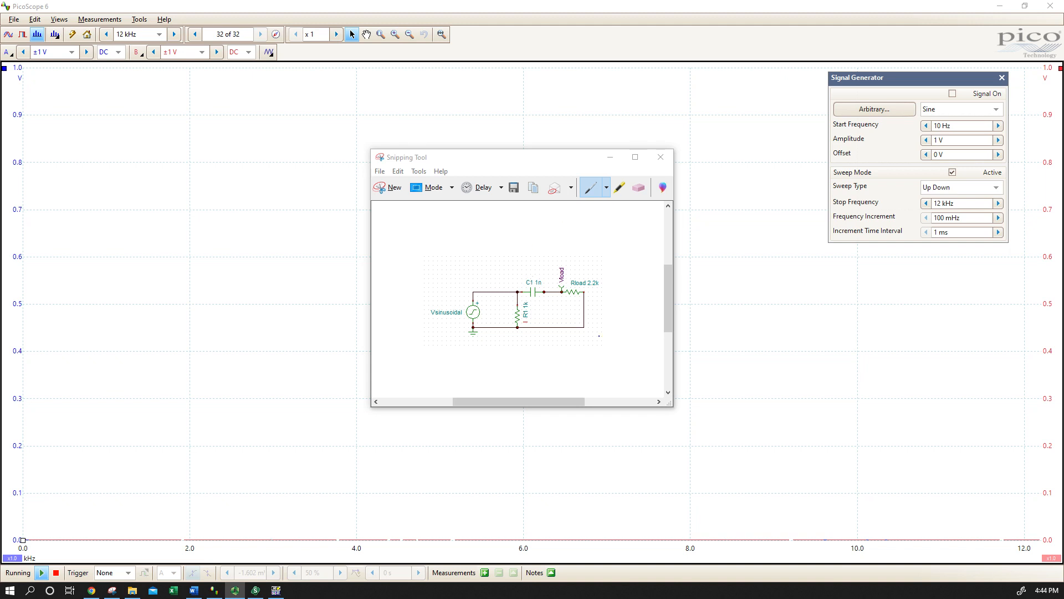
left_click_drag(672, 406, 601, 392)
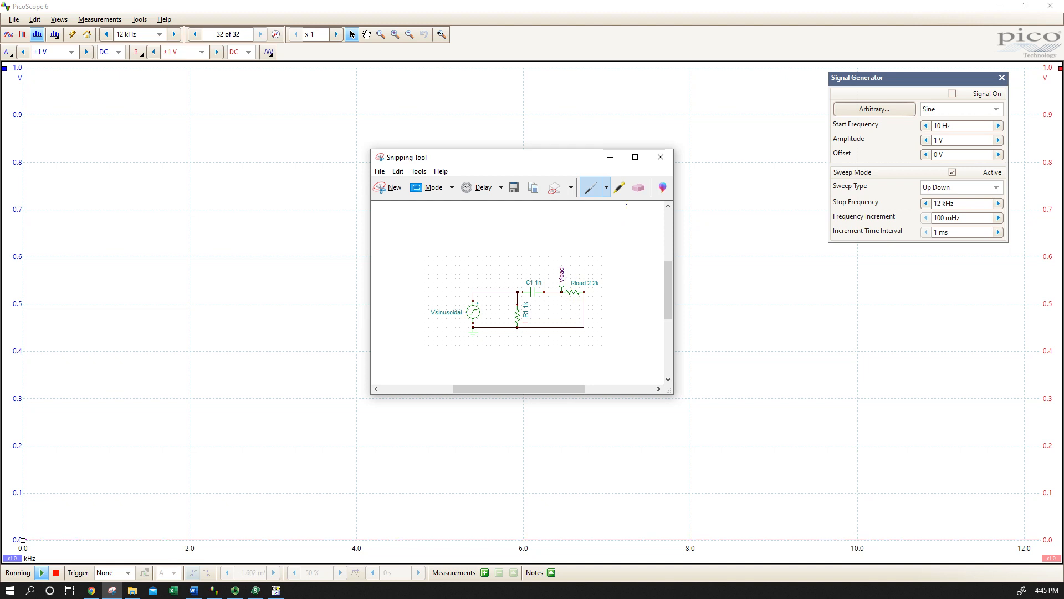
left_click_drag(523, 164, 757, 246)
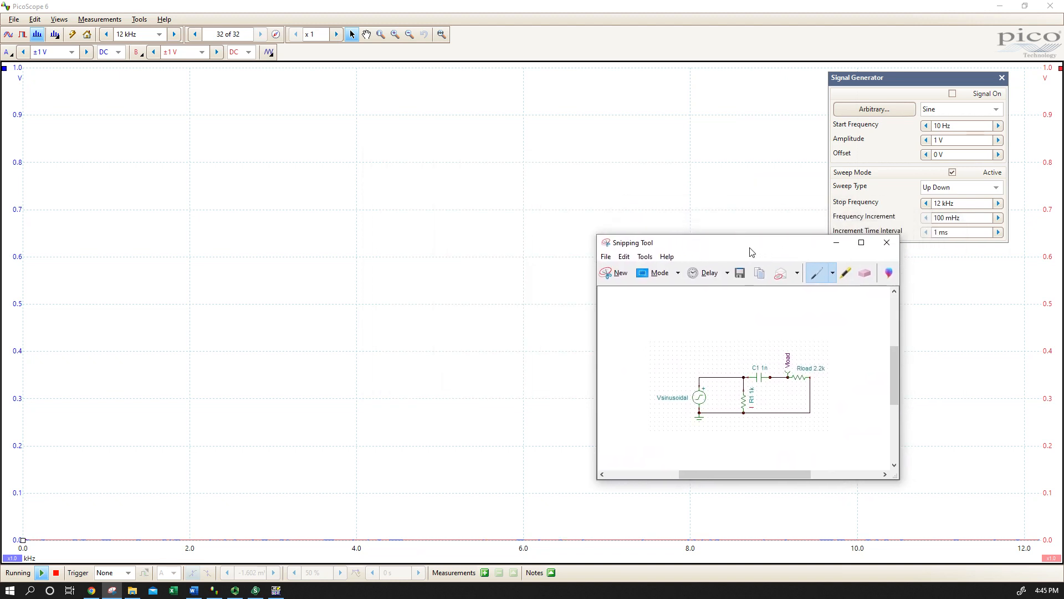
left_click(841, 238)
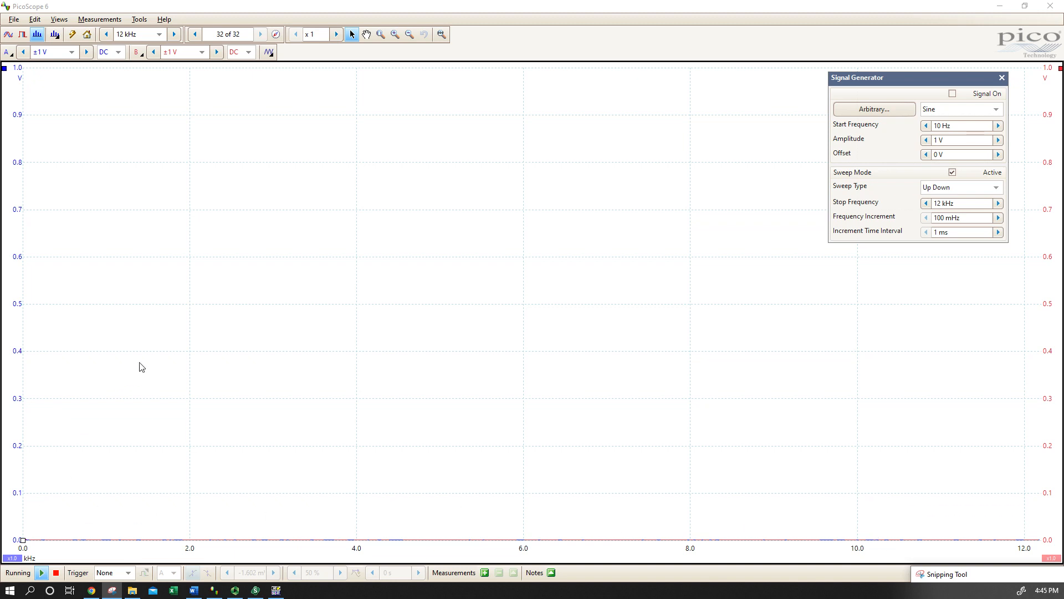
Restart the spectrum capture and sweep the RC circuit with the signal generator, switching the output off partway through the sweep
left_click(927, 77)
left_click_drag(926, 78, 886, 191)
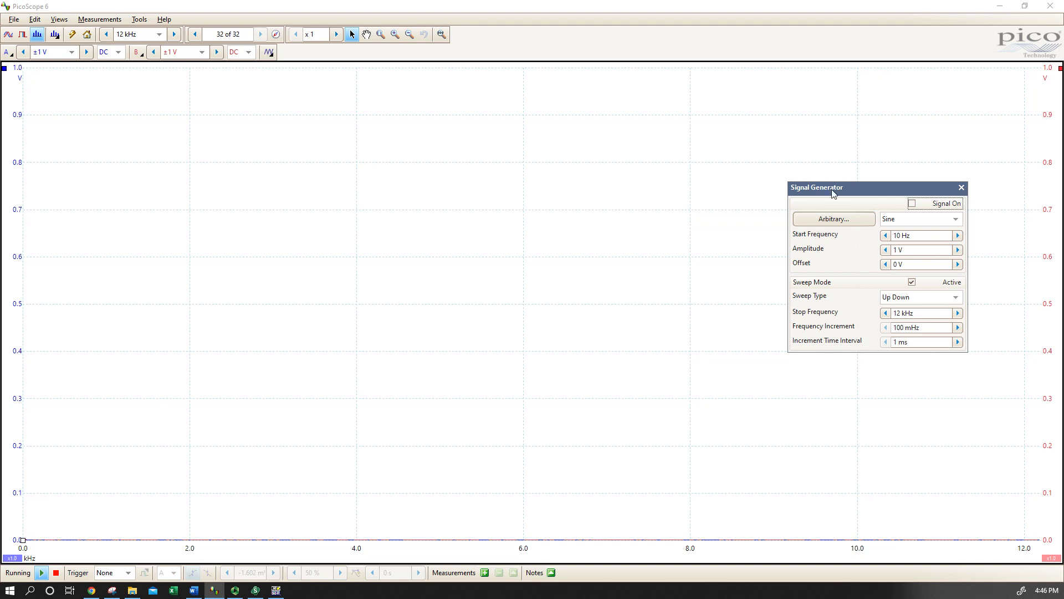
left_click(43, 574)
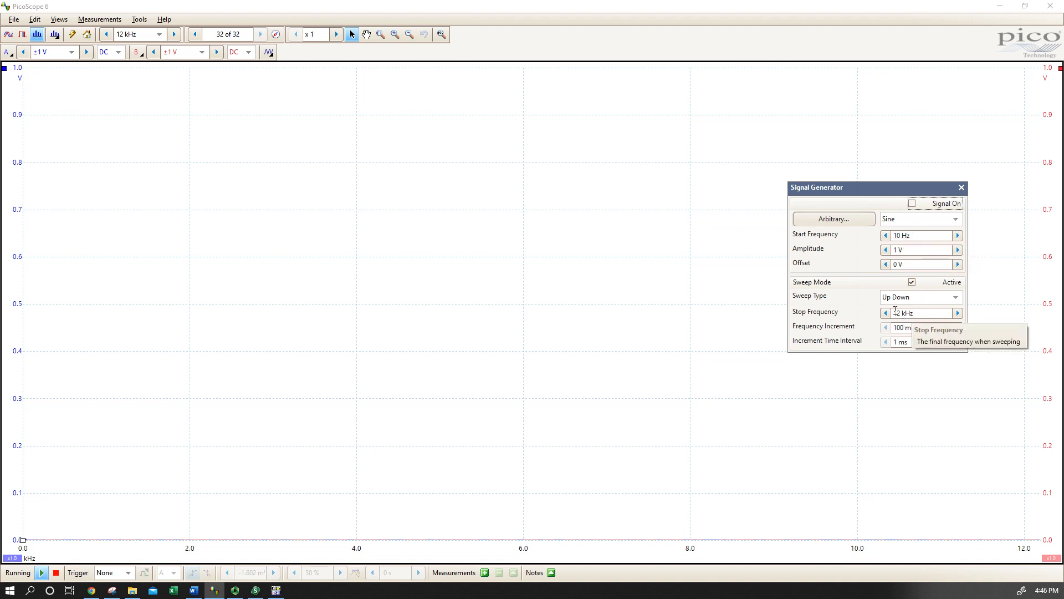
left_click(912, 204)
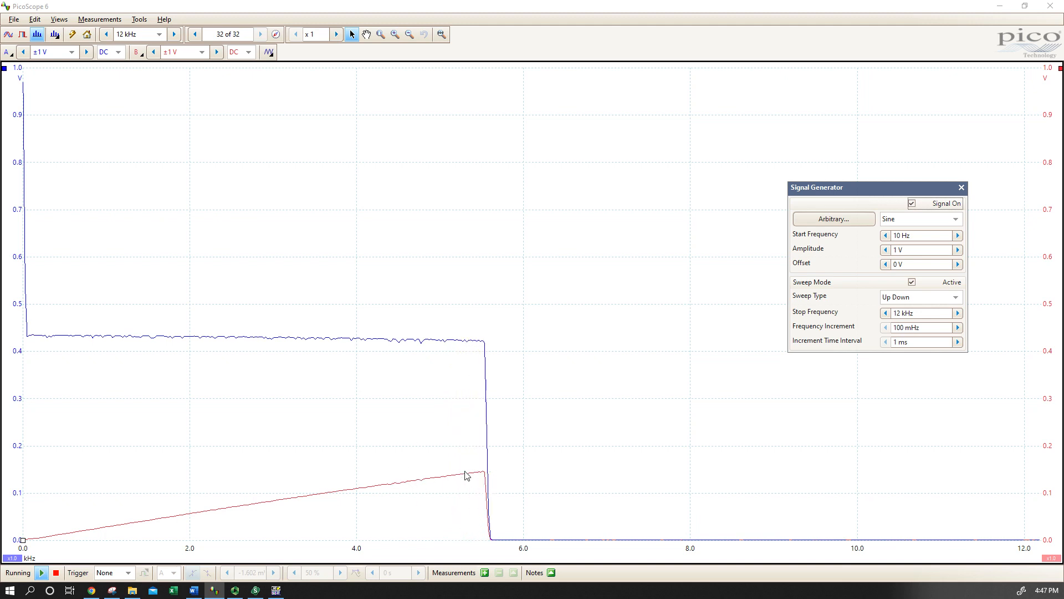
left_click(912, 203)
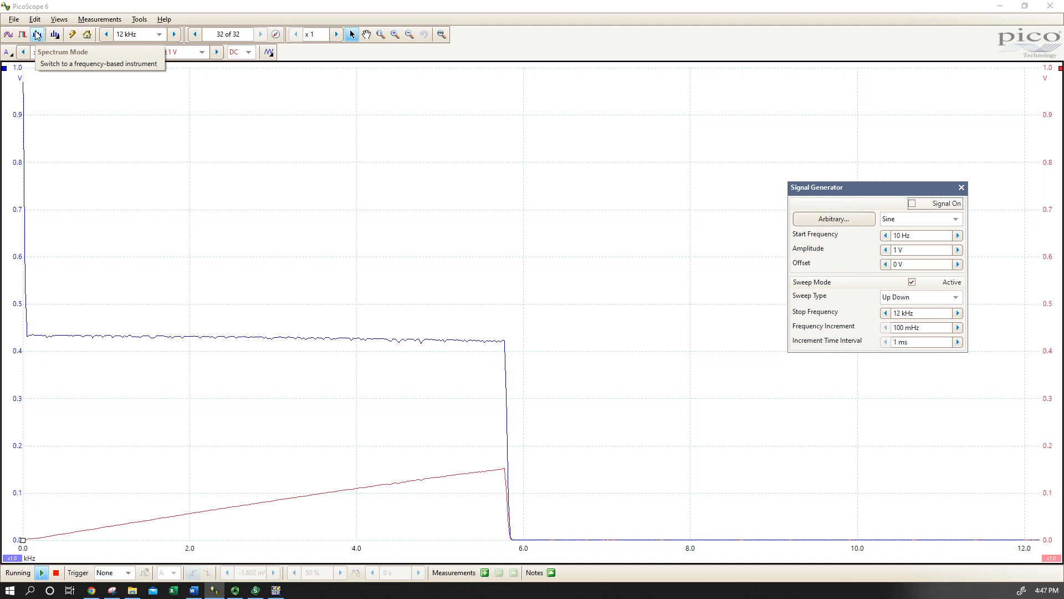
Switch to the time-domain scope view and turn on the signal generator output, placing its window clear of the controls
left_click(8, 34)
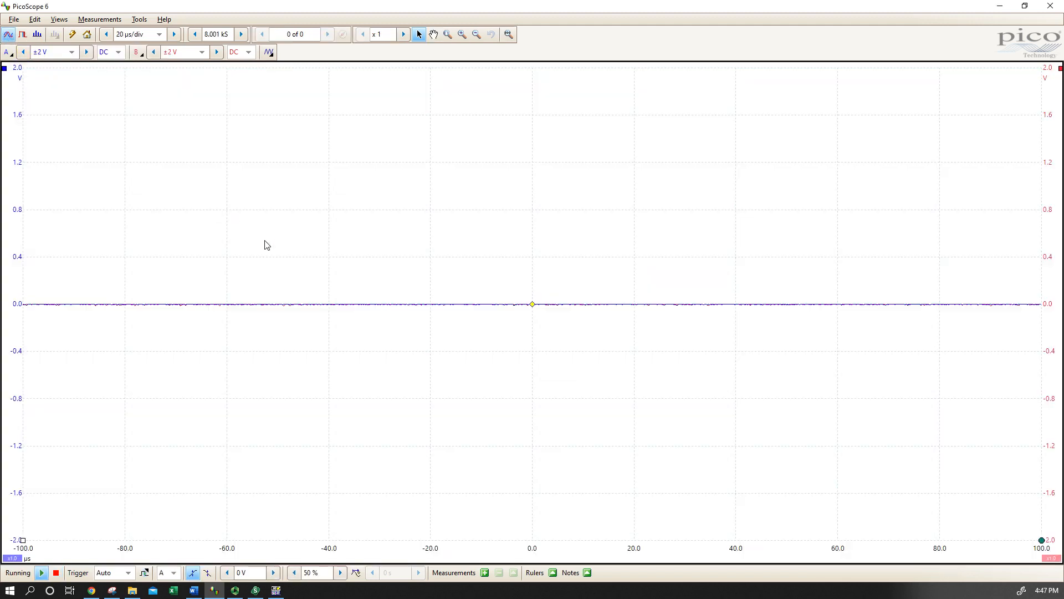
left_click(269, 52)
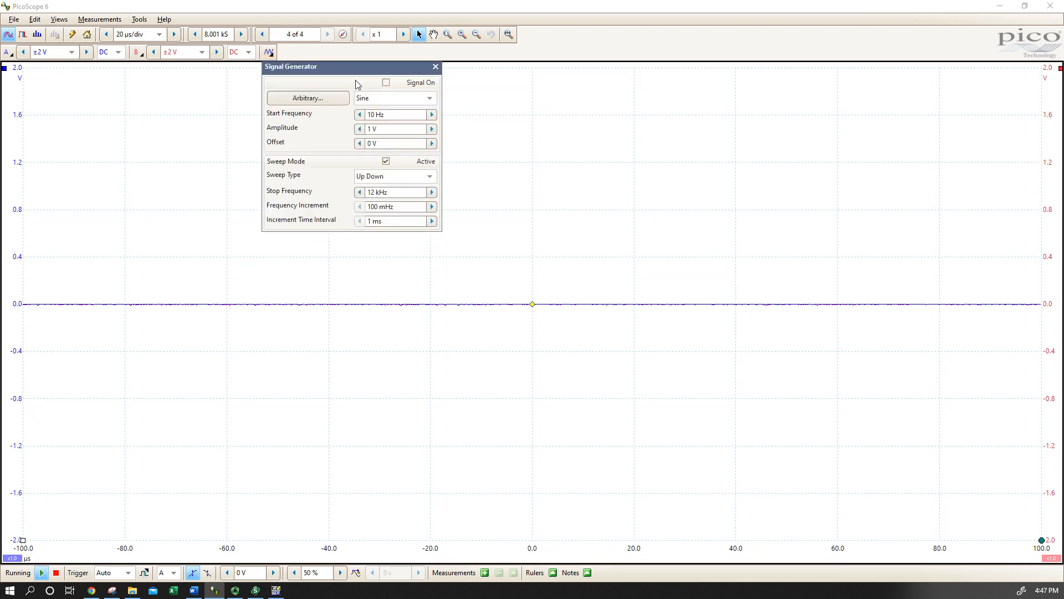
left_click(387, 83)
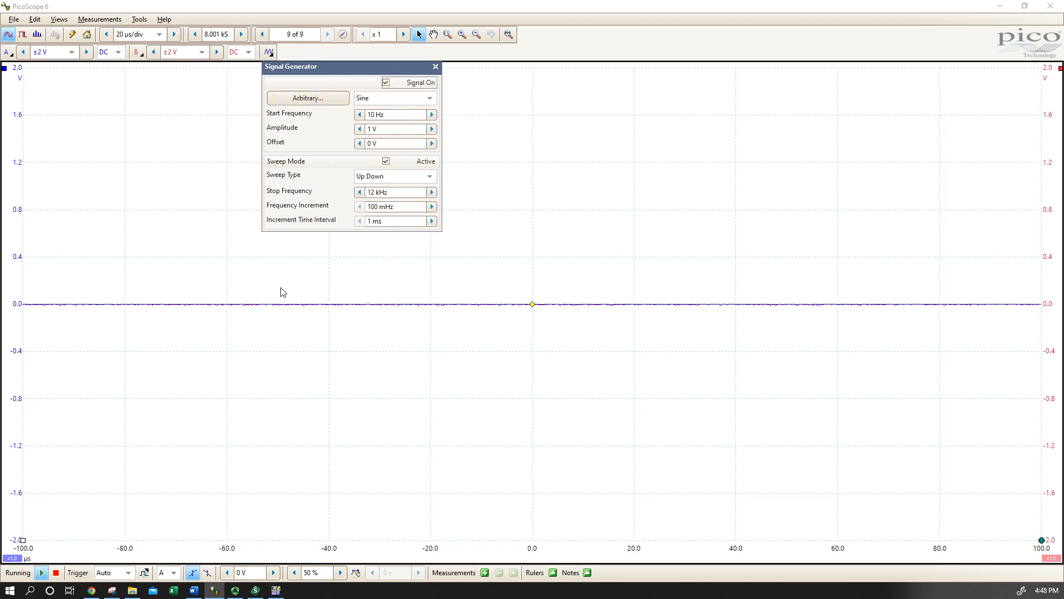
left_click_drag(367, 72, 679, 102)
Restart the scope capture and re-enable the signal generator output with sweep mode deactivated
left_click(55, 573)
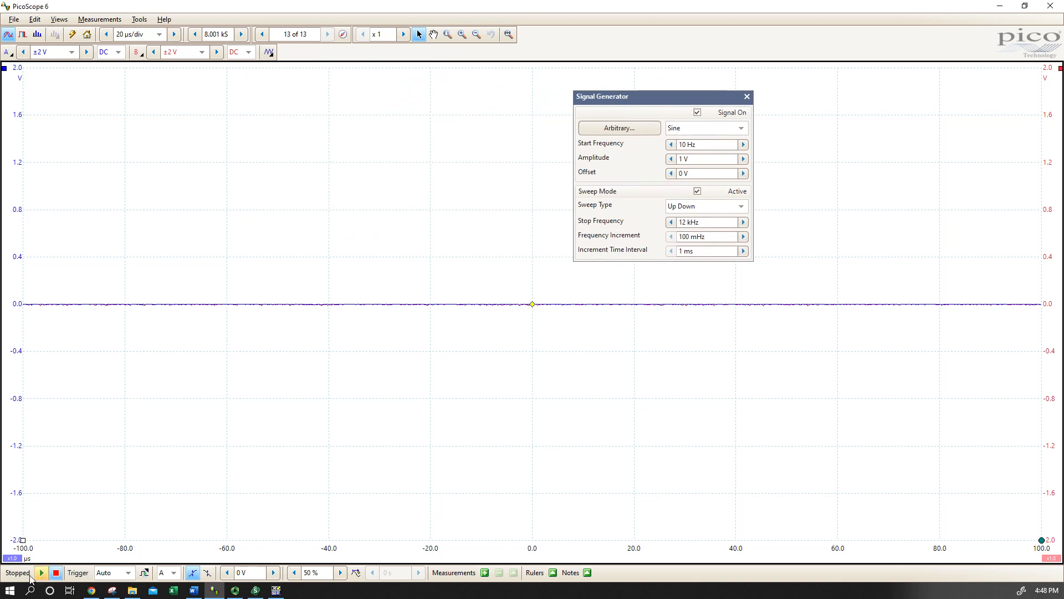
left_click(43, 573)
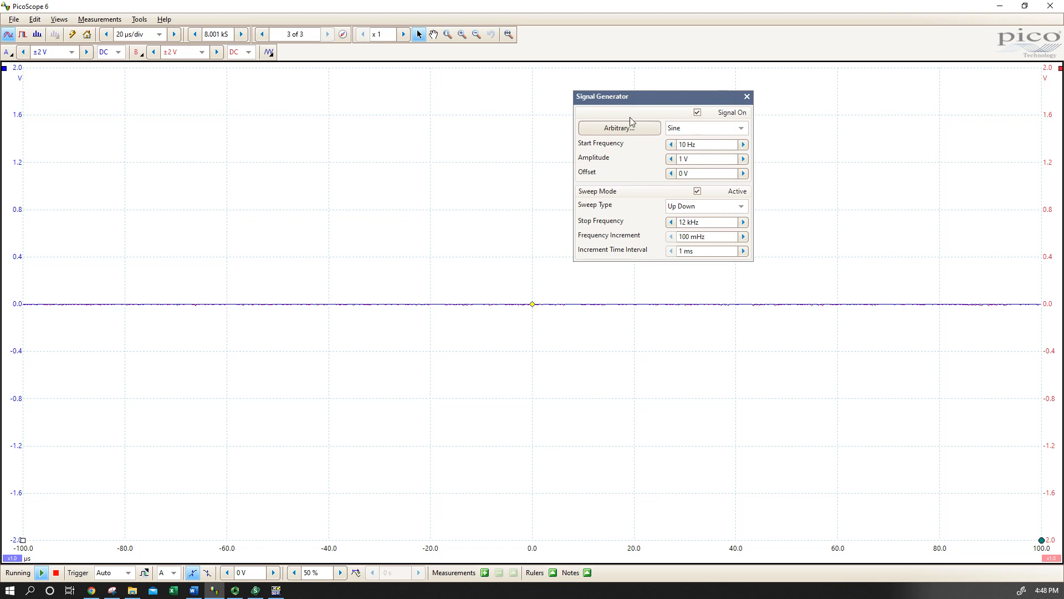
left_click(697, 112)
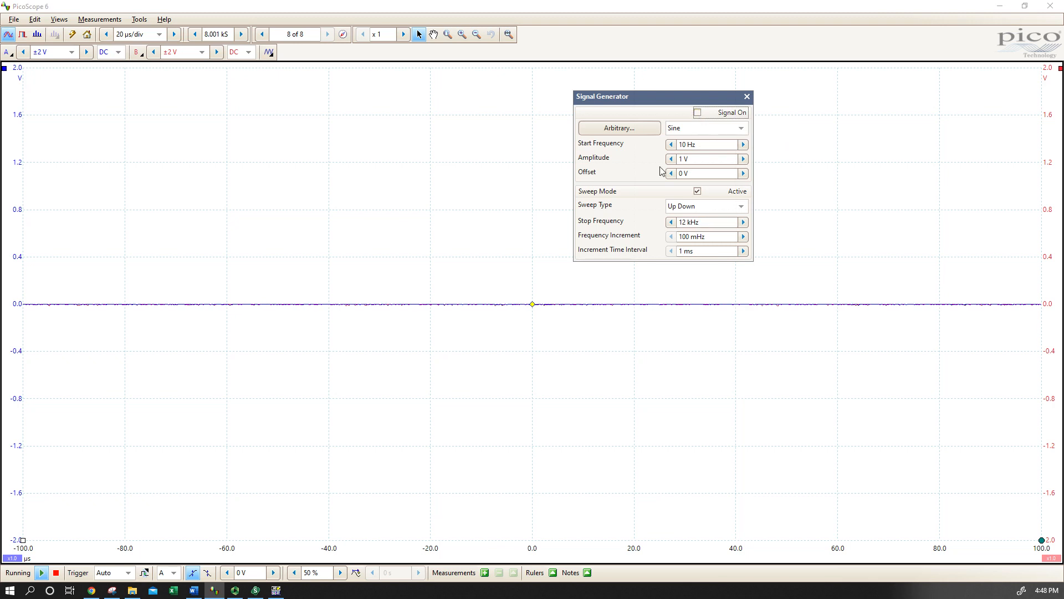
left_click(698, 191)
left_click(697, 112)
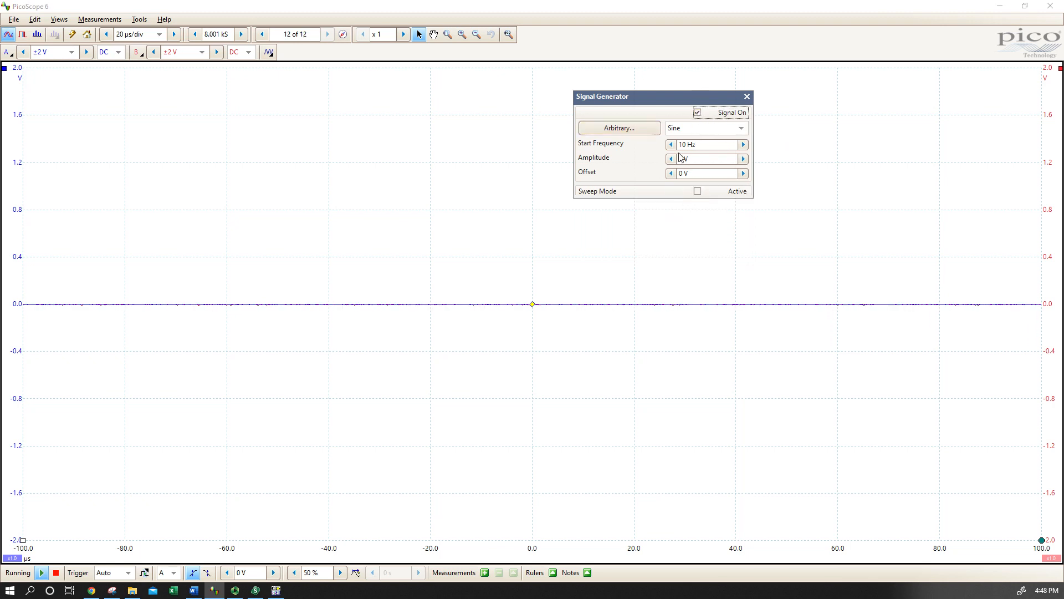
Set the signal generator's start frequency to 5 kHz
left_click_drag(710, 146, 637, 146)
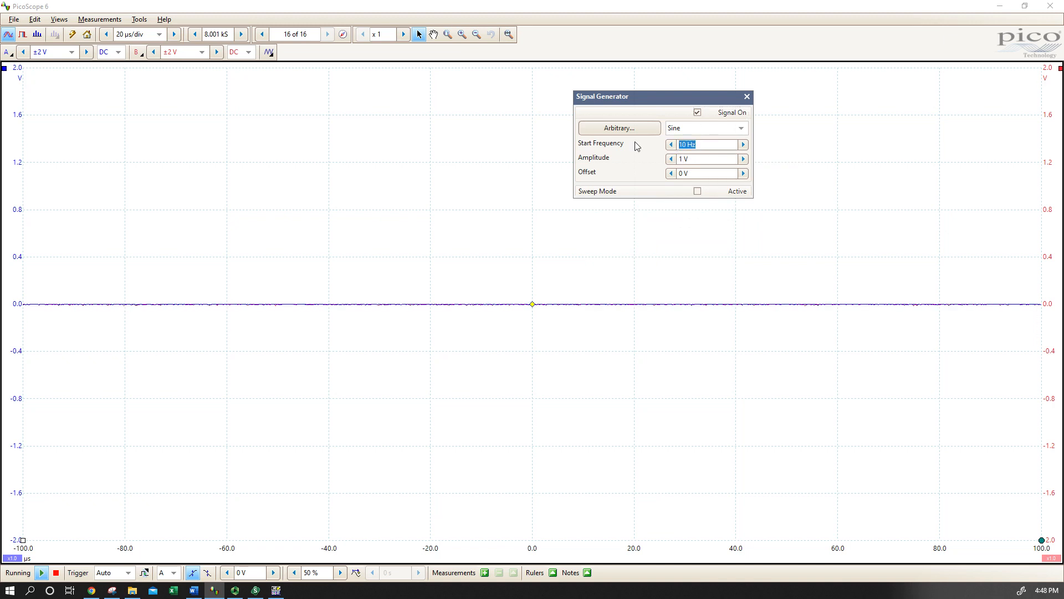
type("5k")
key("Return")
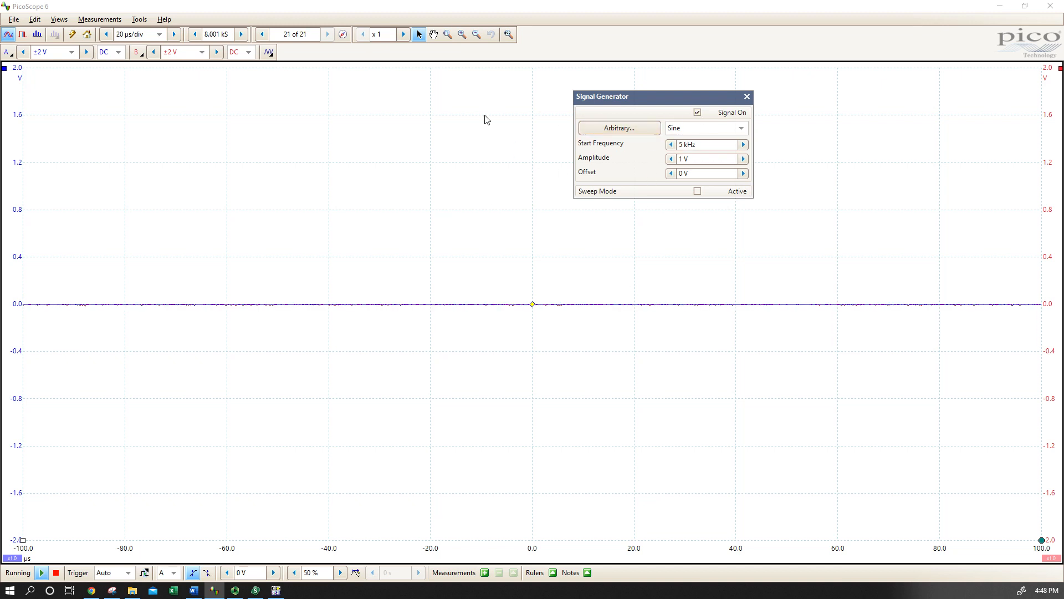
Restart the scope capture and toggle the signal generator output
left_click(43, 574)
left_click(41, 575)
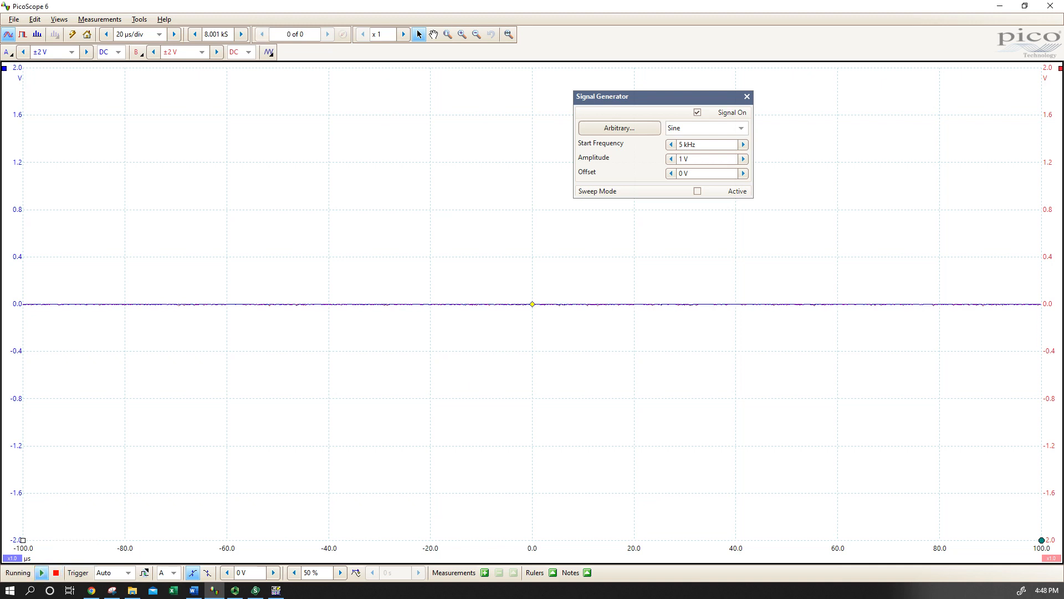
left_click(698, 113)
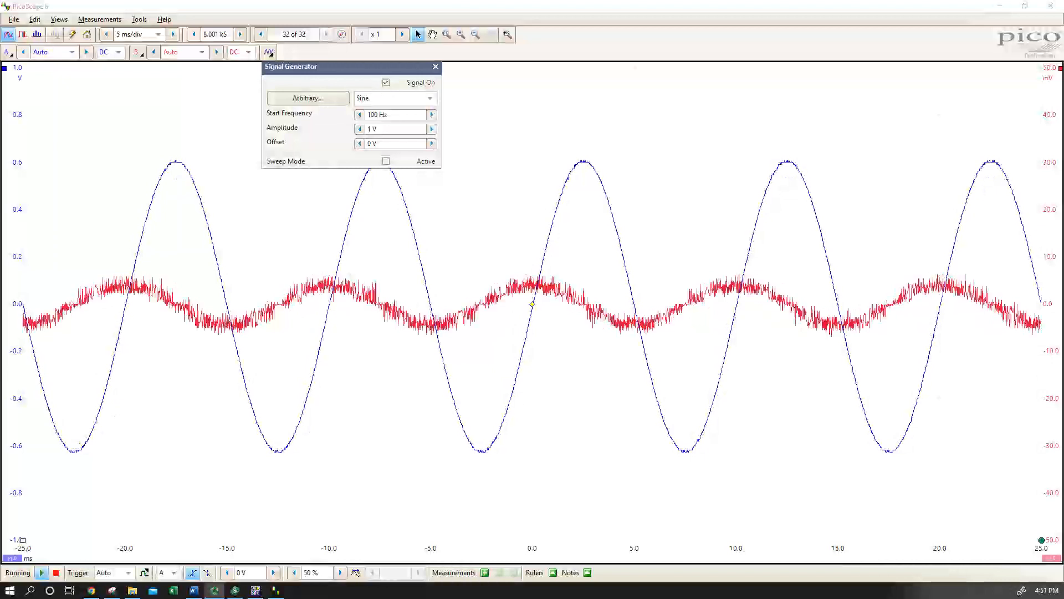
Move the signal generator window further along the plot and change its start frequency from the 100 Hz setting to 5 kHz
left_click(364, 63)
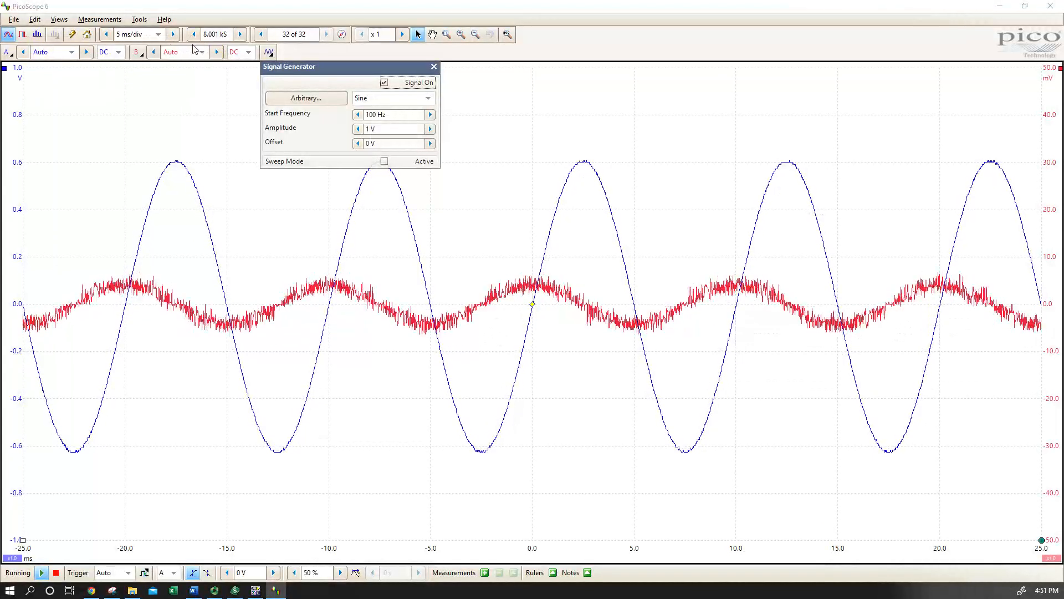
left_click_drag(340, 66, 679, 63)
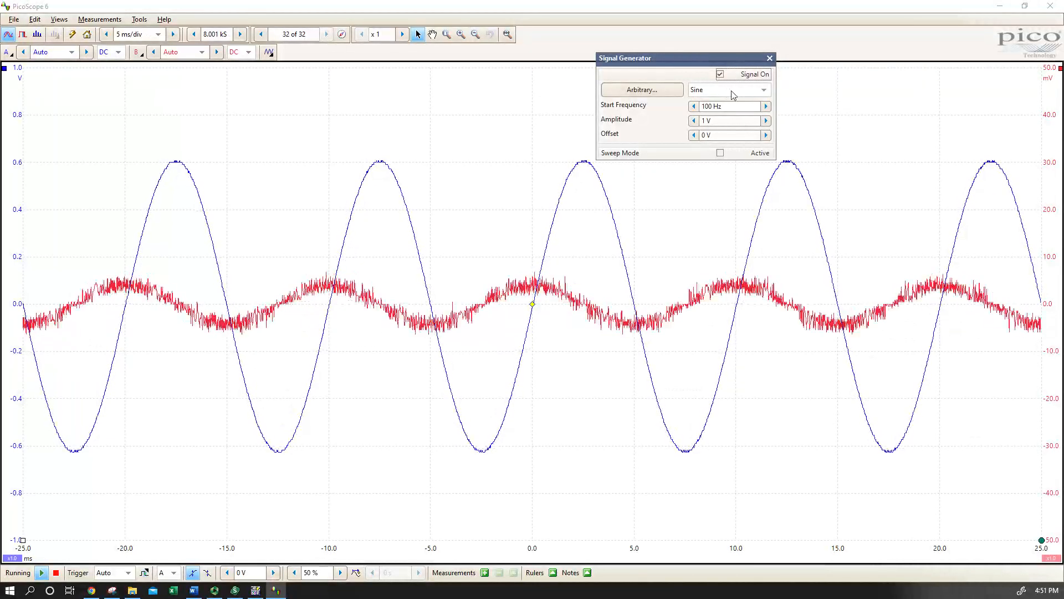
left_click_drag(729, 109, 696, 109)
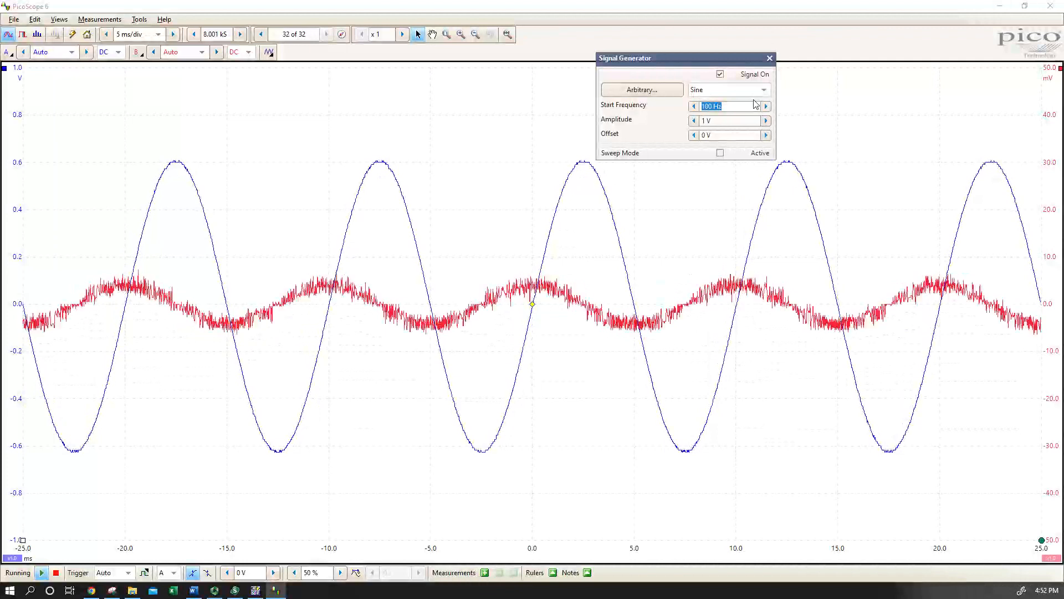
type("1")
key("BackSpace")
type("5k")
key("Return")
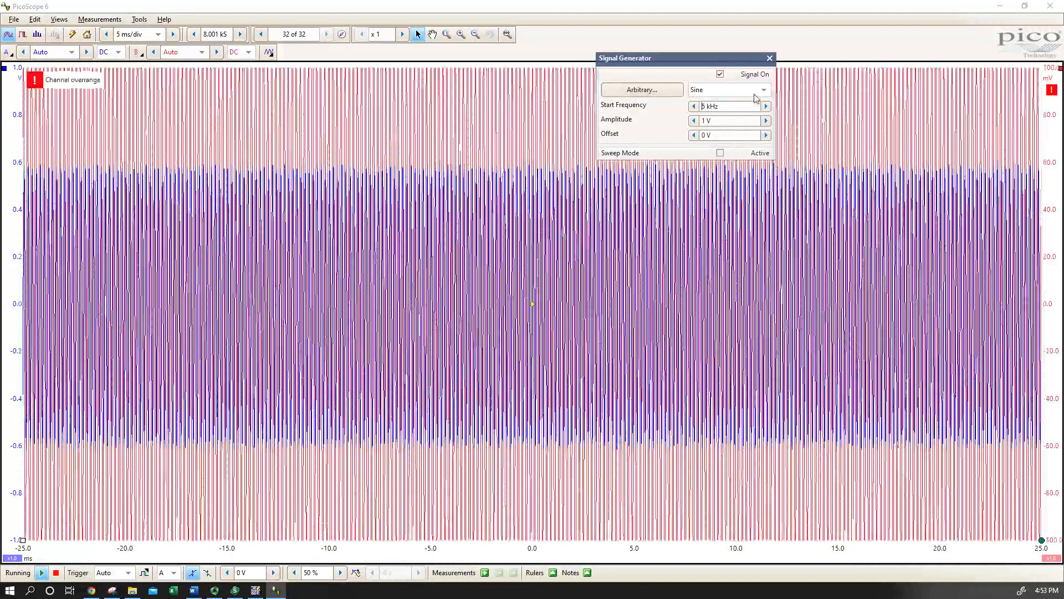
Shorten the scope timebase to 50 µs/div
left_click(107, 34)
left_click(107, 35)
left_click(107, 34)
left_click(107, 35)
left_click(107, 34)
left_click(107, 35)
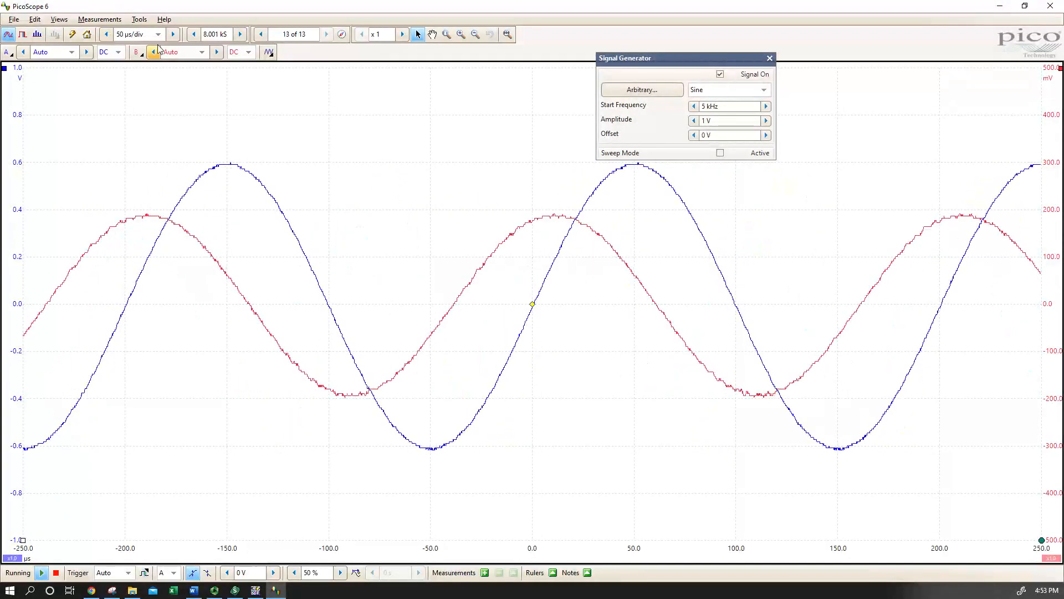